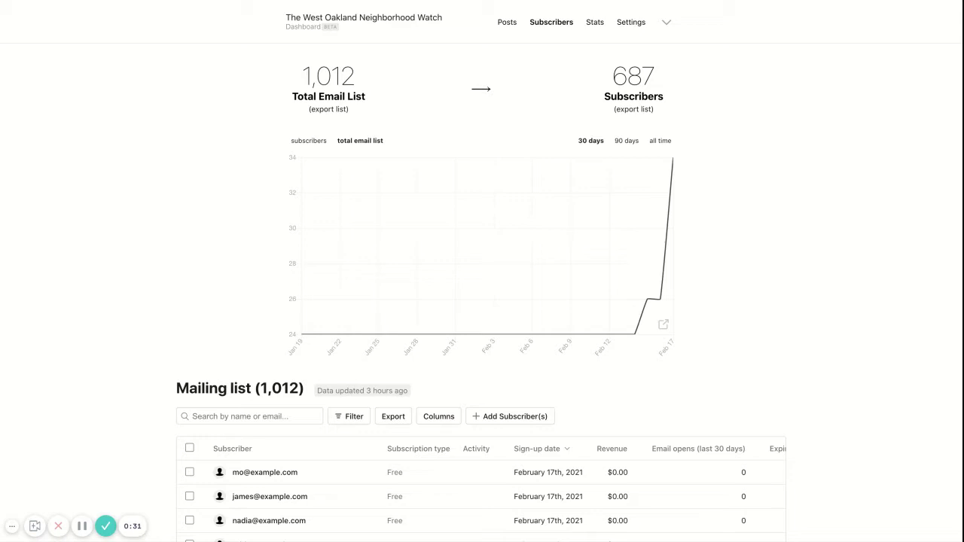
Look over the mailing list's size and the columns of its subscriber table.
scroll(75, 239, down, 5)
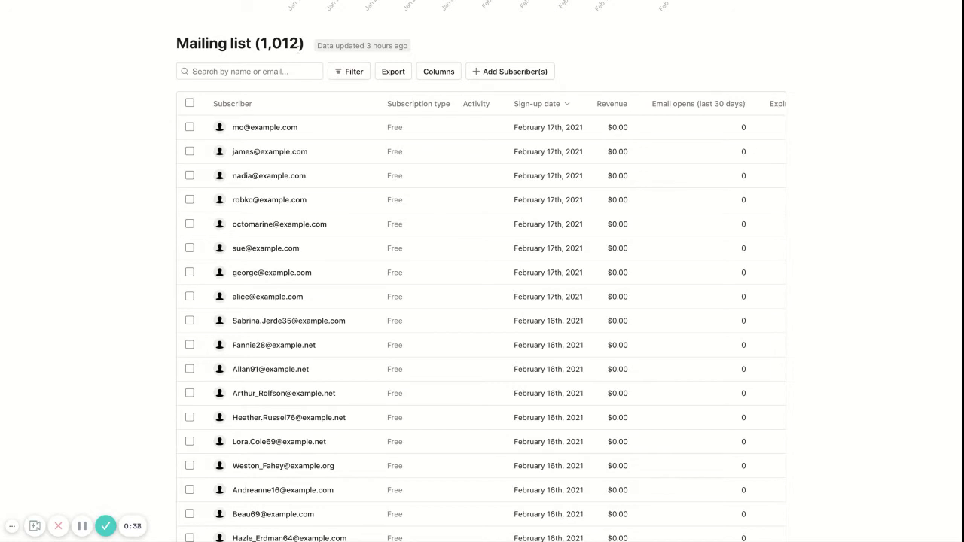
drag(299, 48, 259, 45)
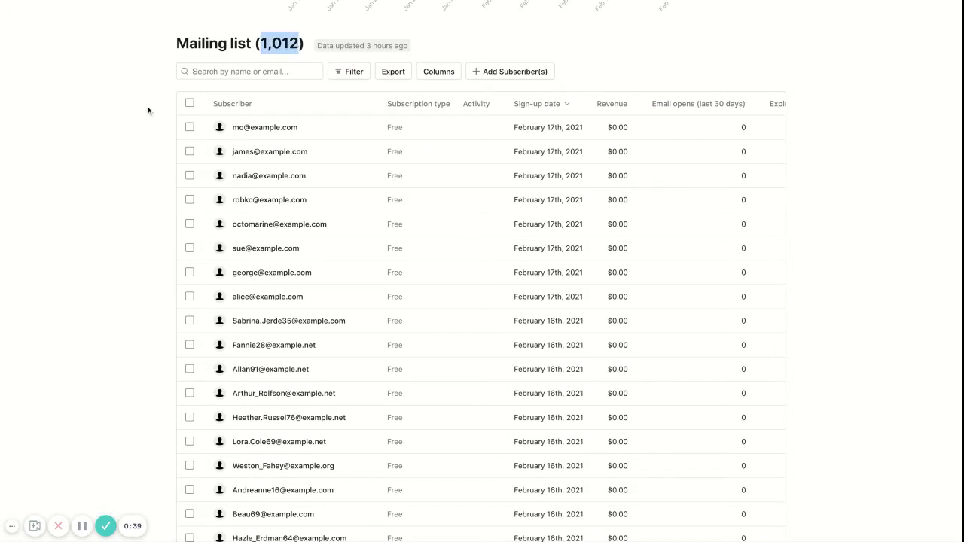
click(137, 139)
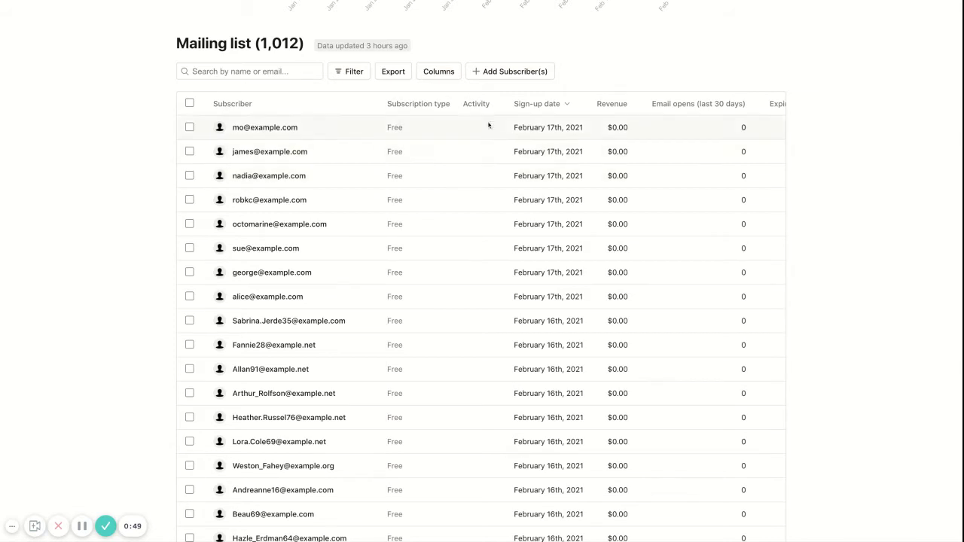
mouse_move(484, 111)
scroll(482, 316, right, 3)
scroll(482, 316, left, 3)
Hide the Expires at and Revenue columns in the mailing list and show the Free signup source column.
click(439, 72)
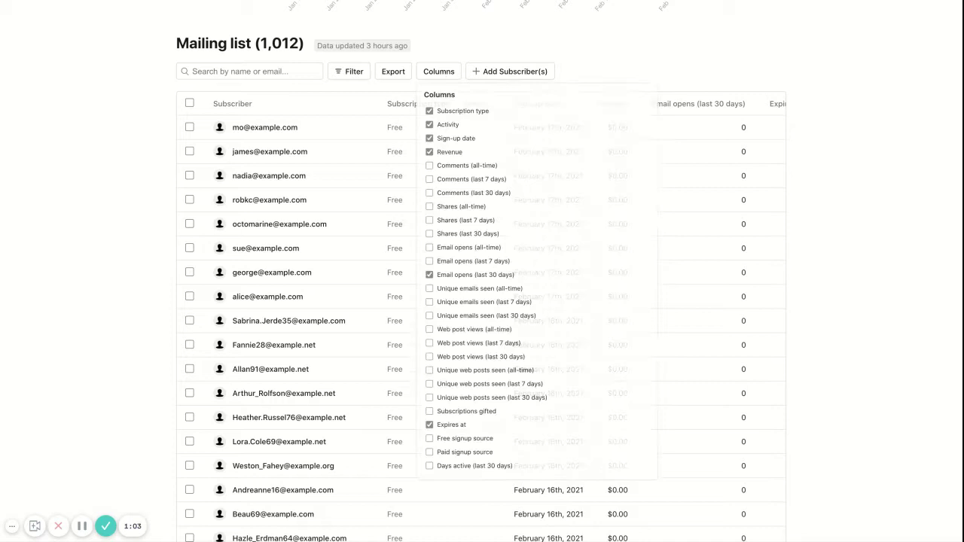
scroll(557, 286, down, 1)
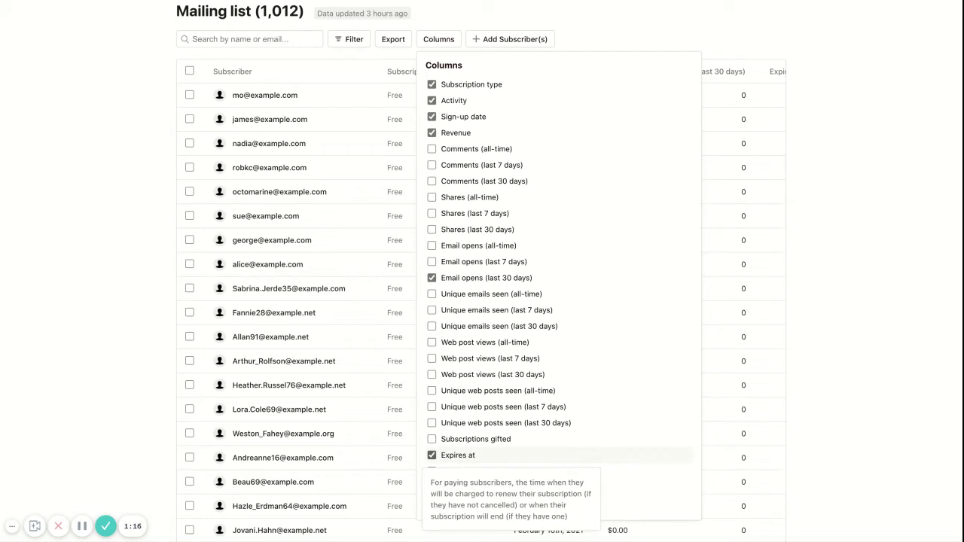
click(442, 457)
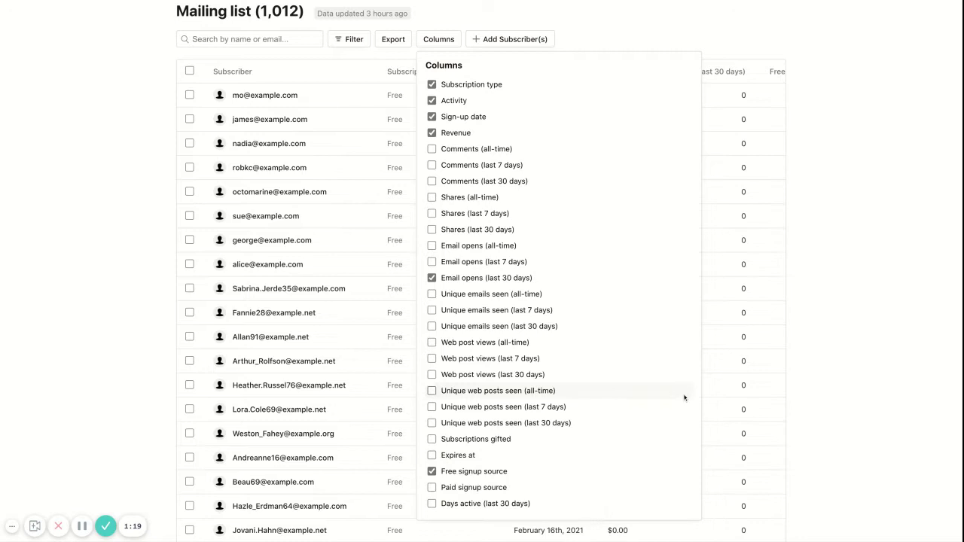
scroll(684, 397, down, 3)
scroll(685, 396, up, 4)
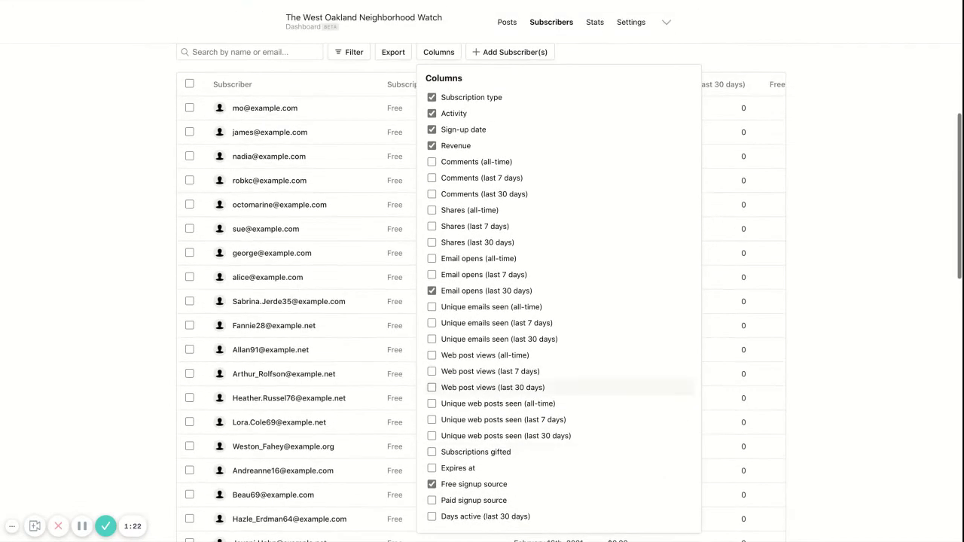
click(433, 146)
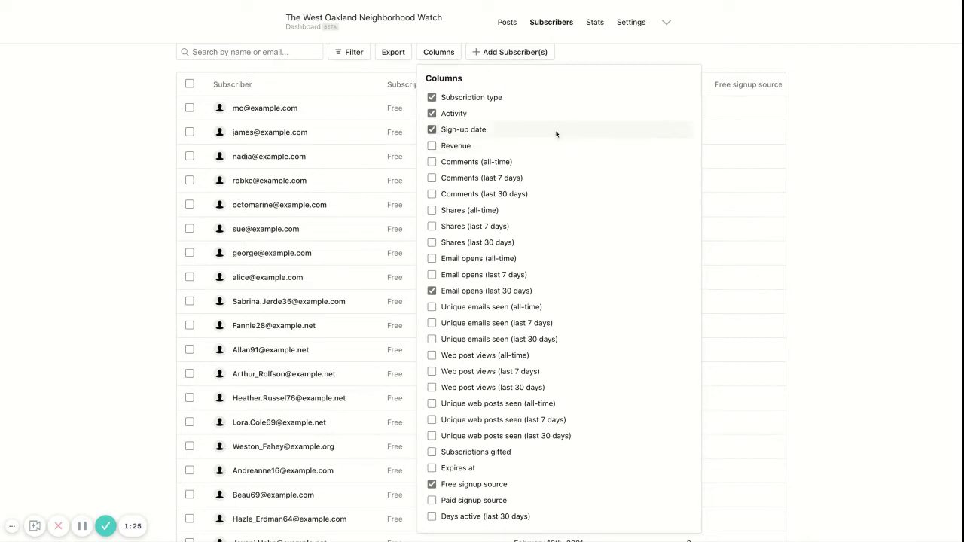
click(758, 217)
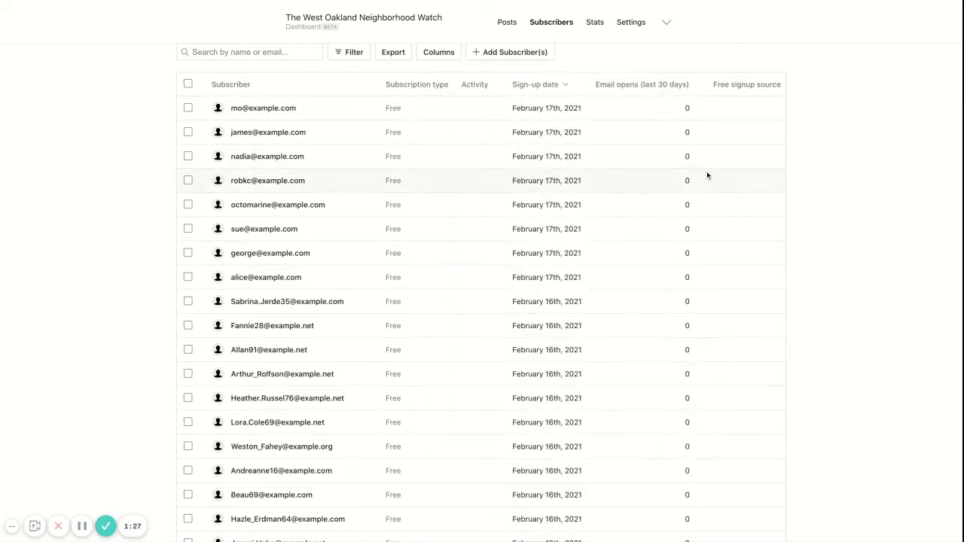
Sort the mailing list by Email opens (last 30 days) from highest to lowest.
scroll(705, 177, right, 3)
scroll(468, 141, left, 3)
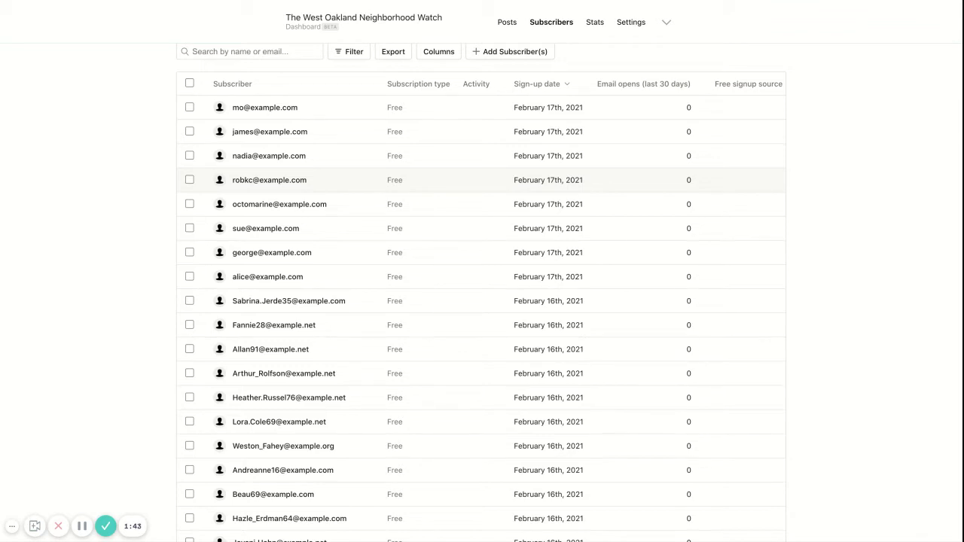
click(635, 96)
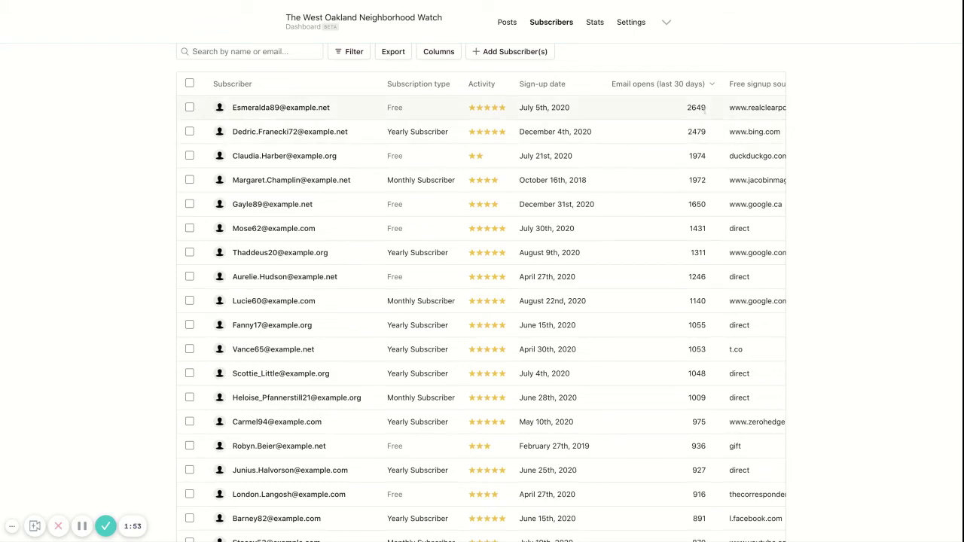
scroll(482, 301, down, 7)
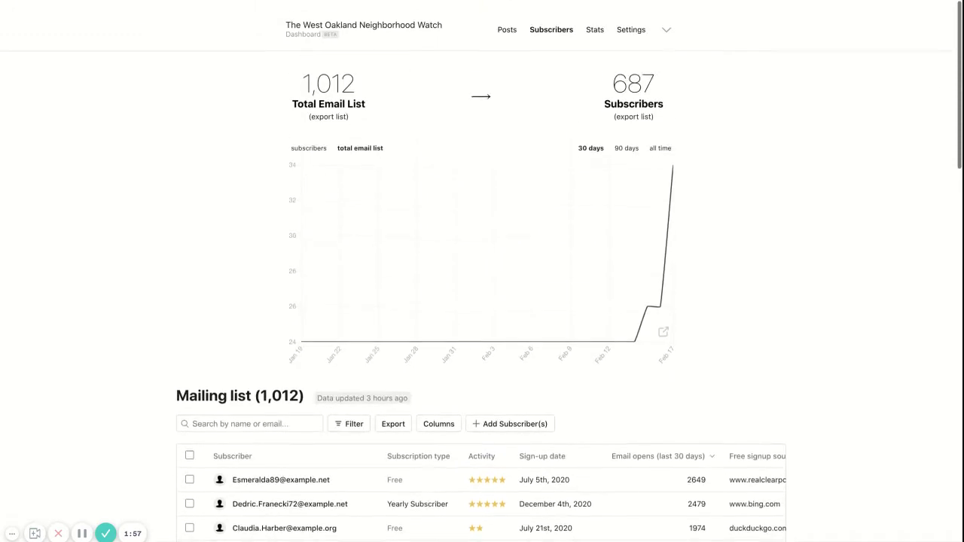
Set up a mailing list filter where Subscription type is Free.
scroll(482, 301, down, 5)
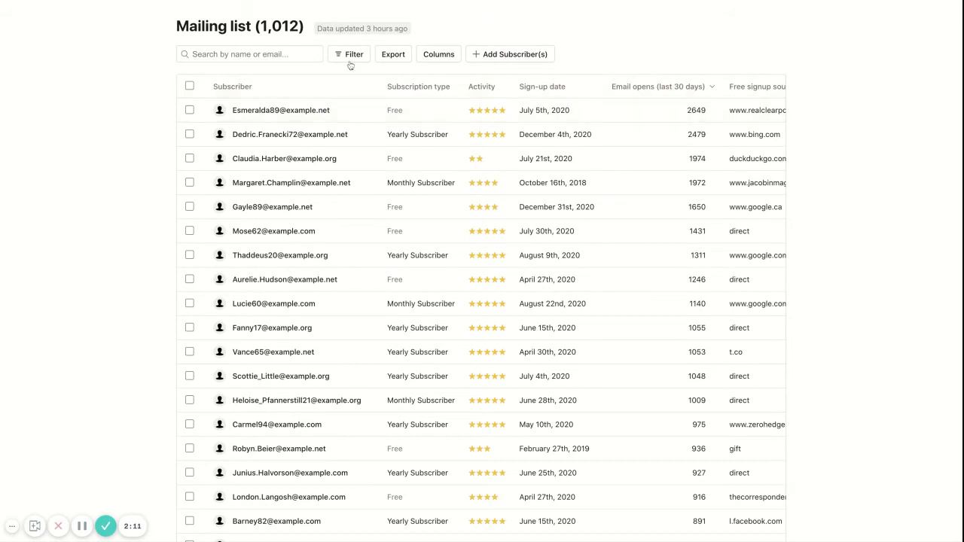
click(350, 59)
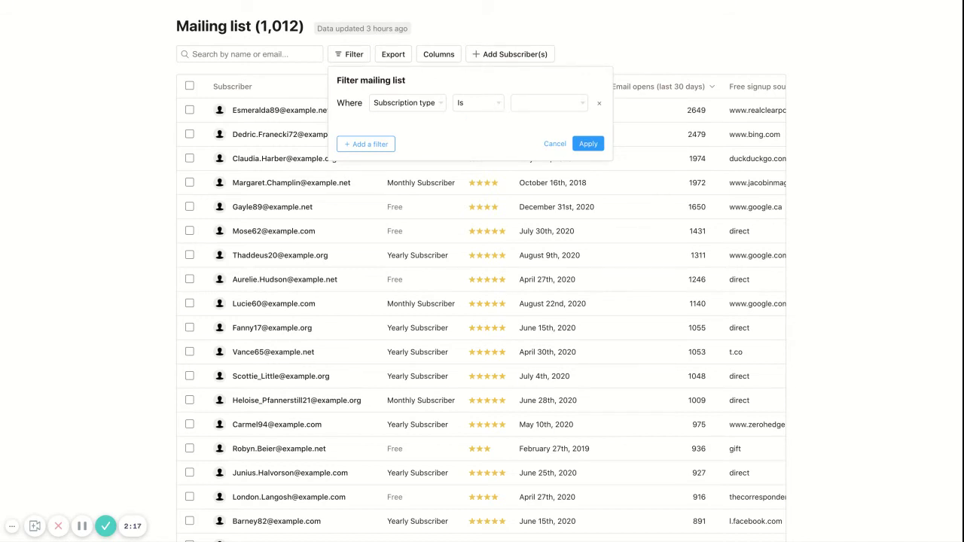
click(512, 103)
click(524, 117)
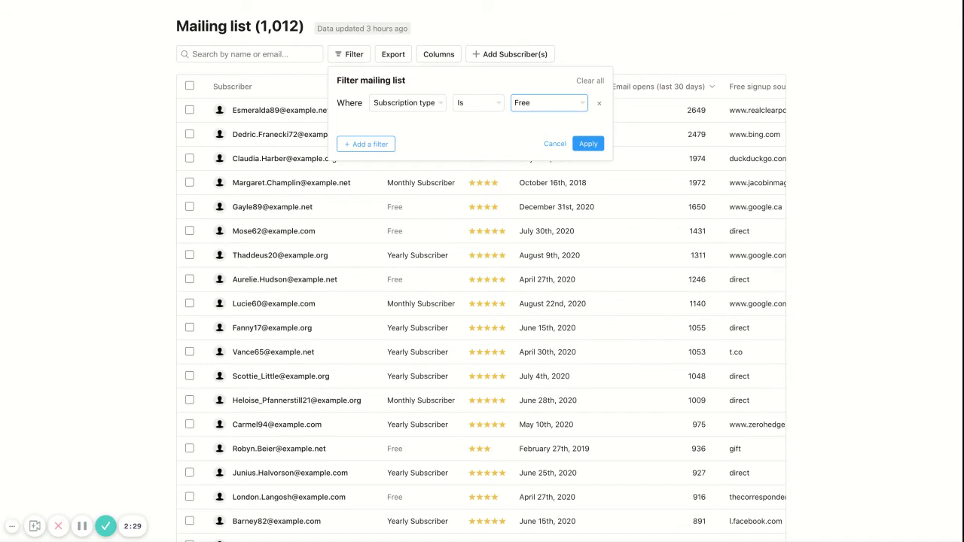
Add a second filter for Email opens (last 30 days) greater than 10 and apply both filters.
click(387, 151)
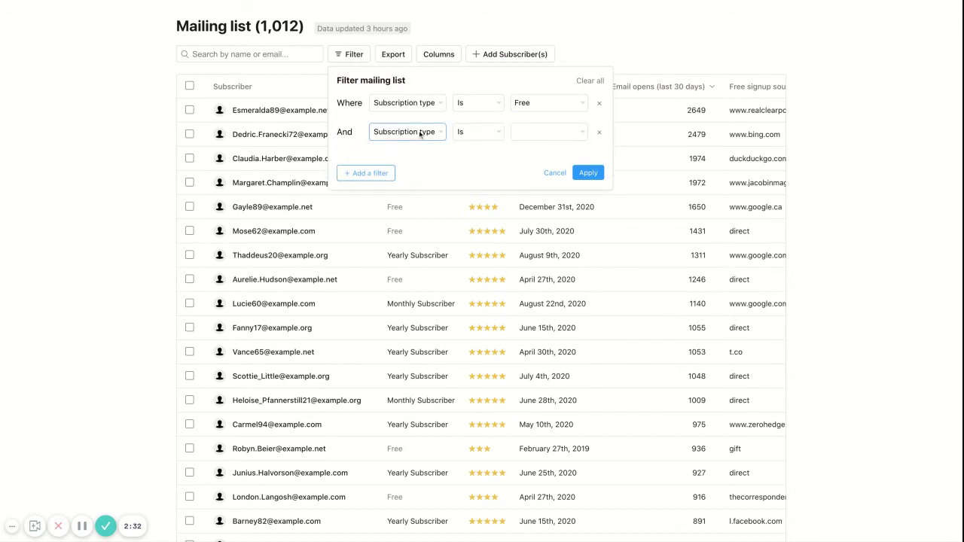
click(425, 146)
click(478, 136)
click(482, 148)
click(546, 134)
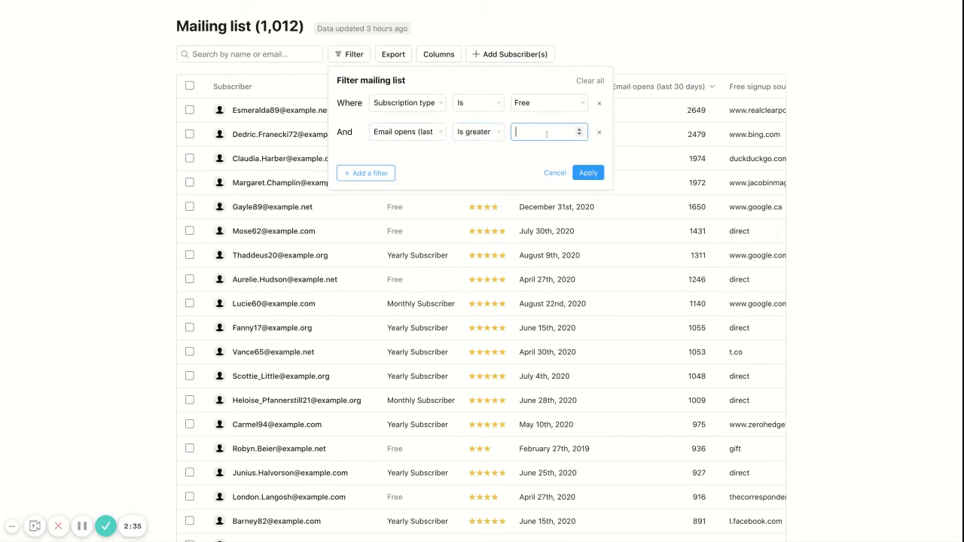
text(10)
key(Return)
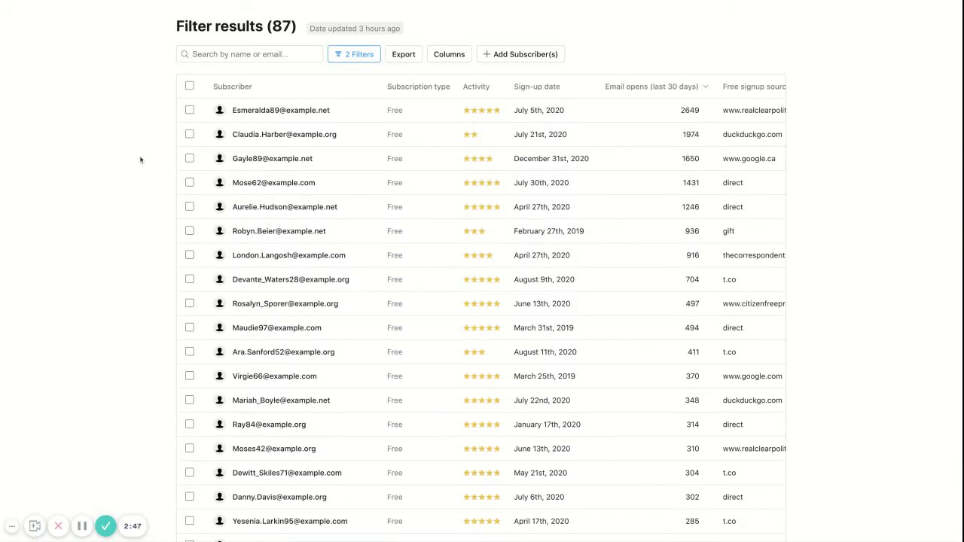
Select all subscribers matching the filters, beyond the first 50, and start an email to them.
scroll(405, 161, down, 2)
scroll(404, 160, down, 6)
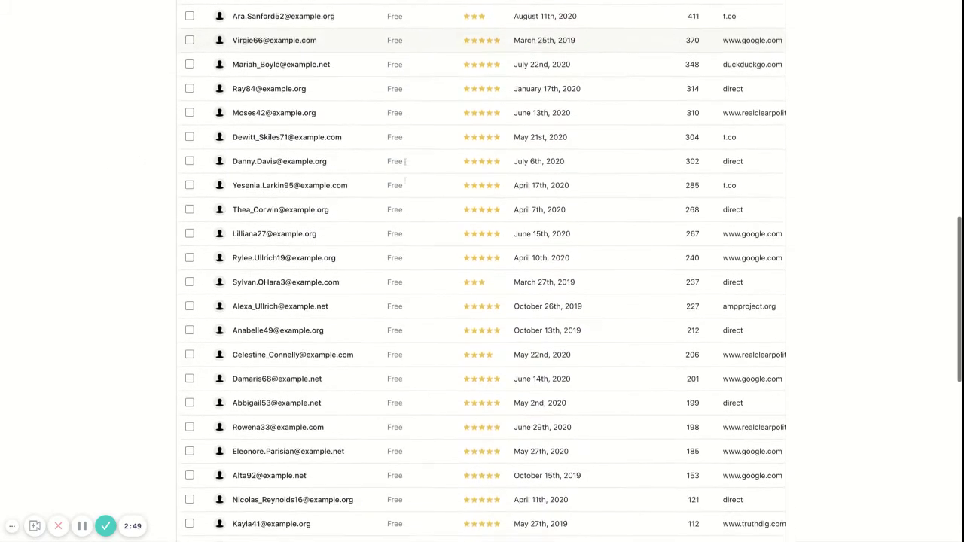
scroll(404, 161, up, 9)
scroll(366, 301, down, 1)
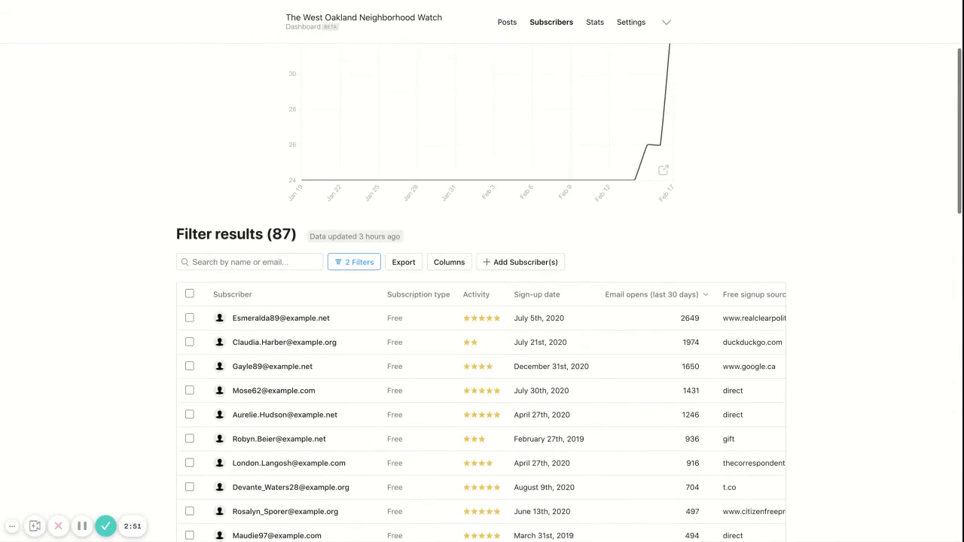
scroll(366, 302, down, 3)
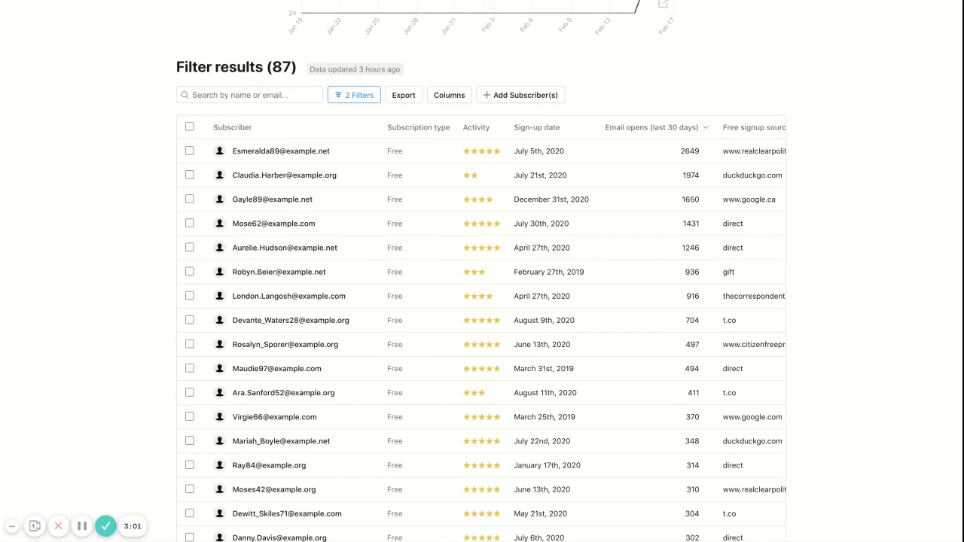
click(189, 126)
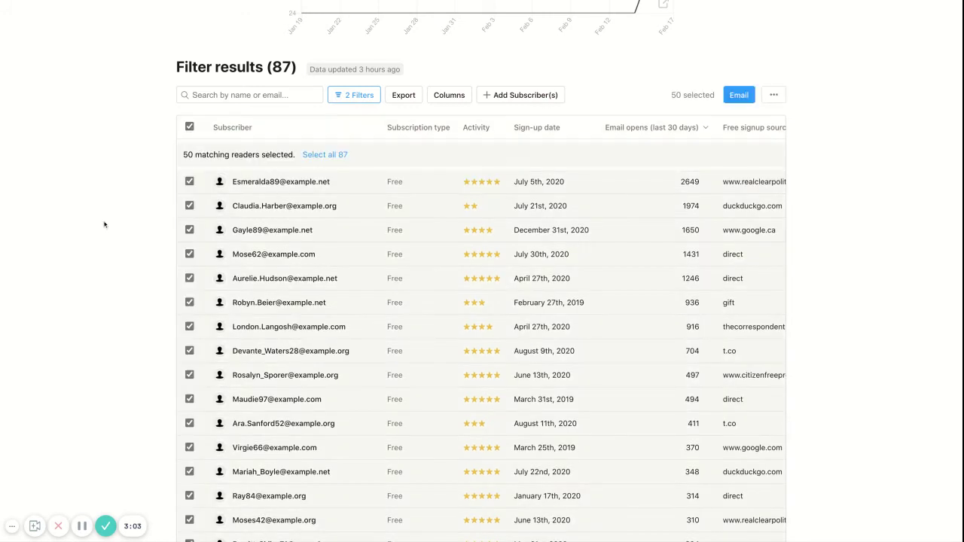
triple_click(183, 155)
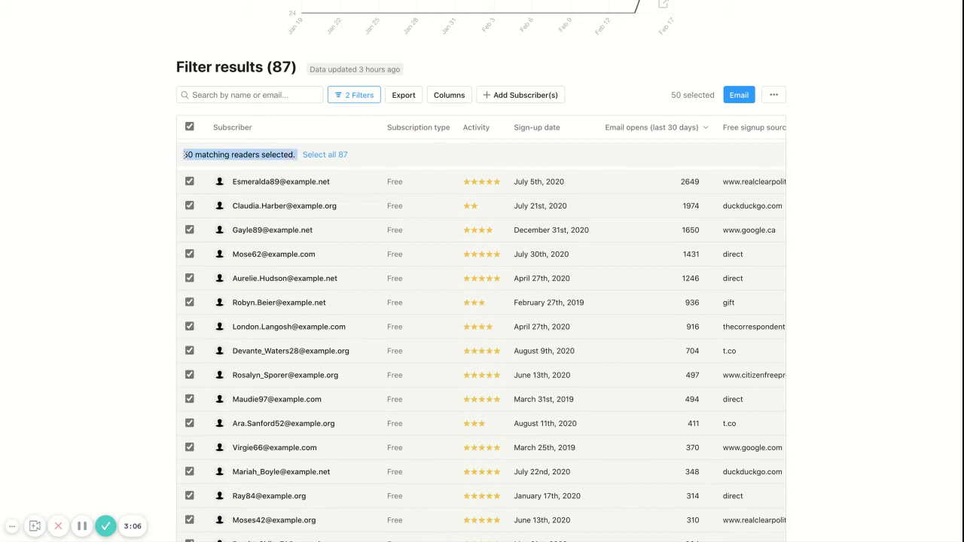
click(330, 155)
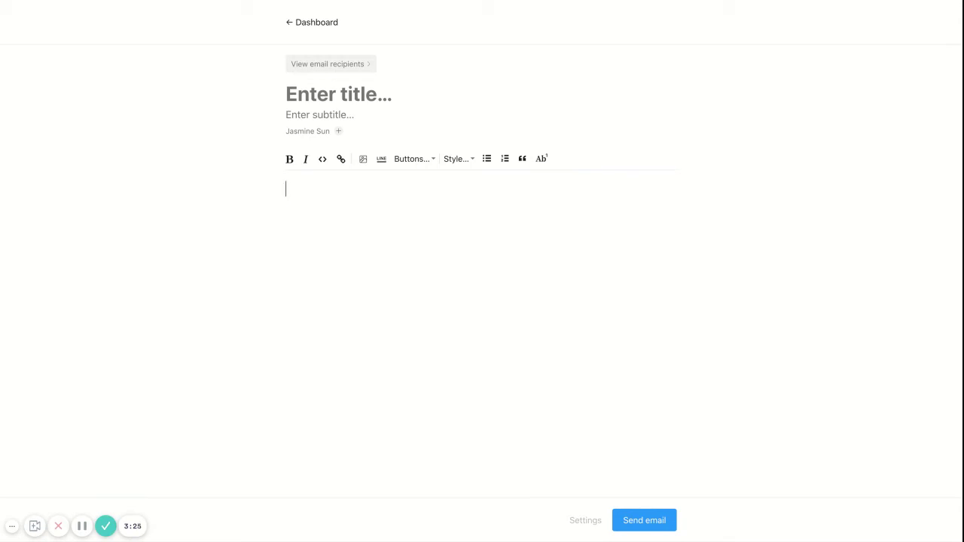
Title the email "Have you considered subscribing to My Publication?".
click(371, 98)
text(Have)
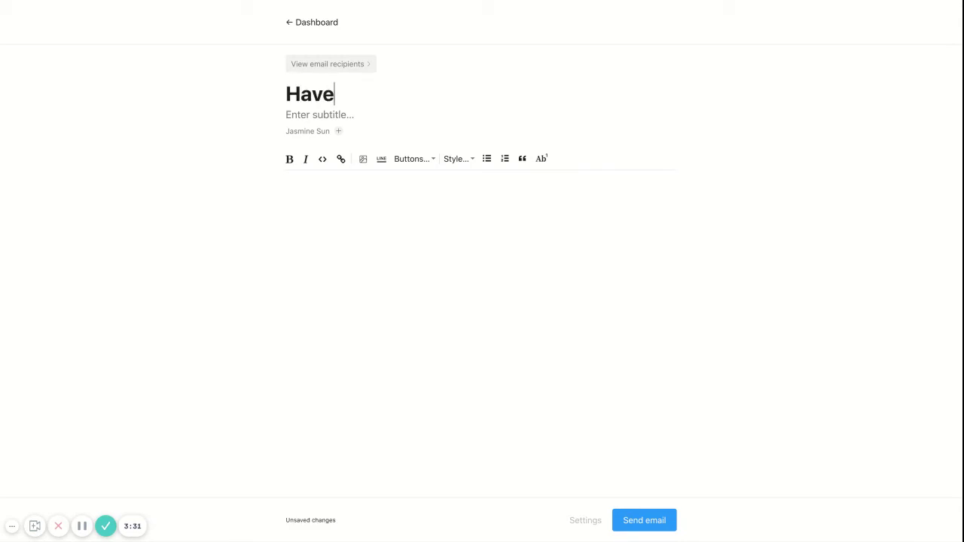
text( you considered subsc)
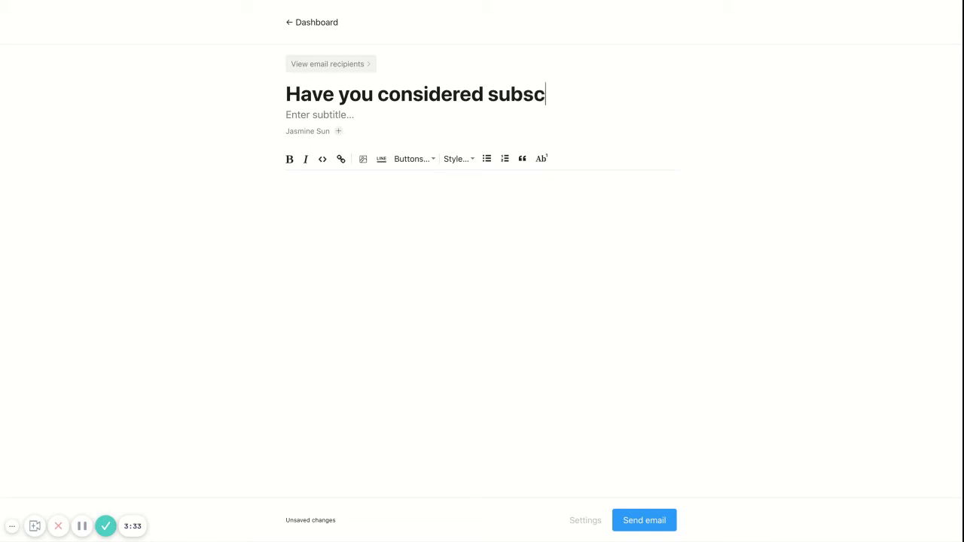
text(ribing to My Publicatio)
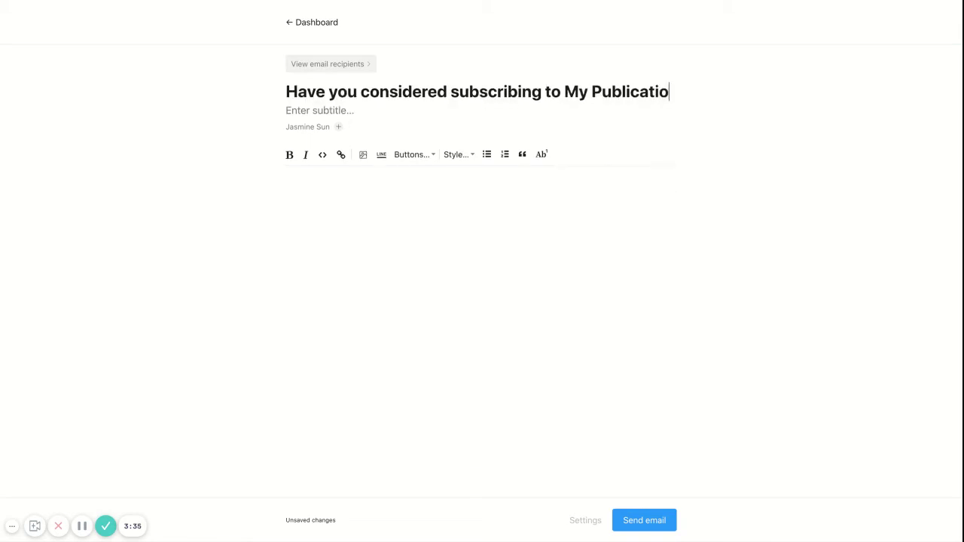
text(n?)
Write the email body: "Thanks so much for signing up and reading my newsletter. Have you considered subscribing? Thanks for your support.".
click(376, 288)
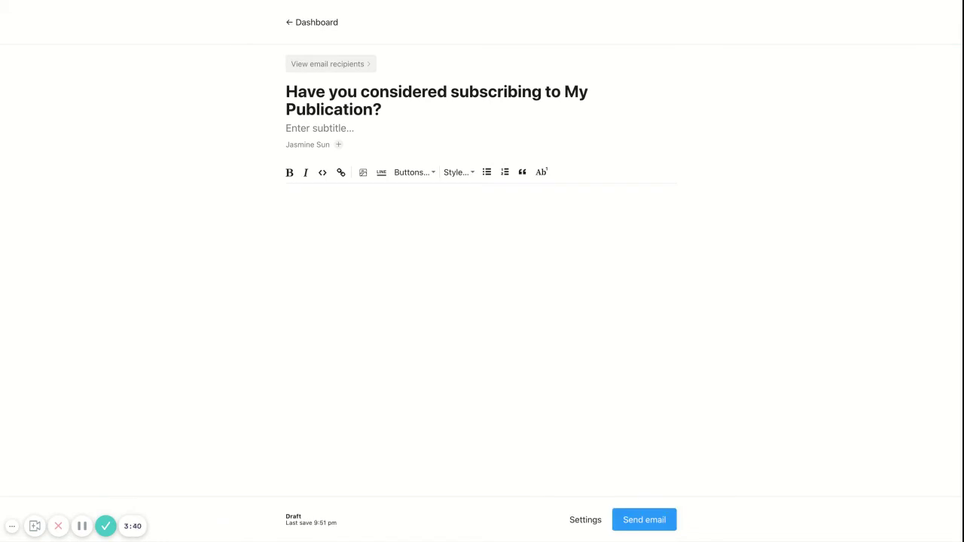
text(Thanks so much for subscr)
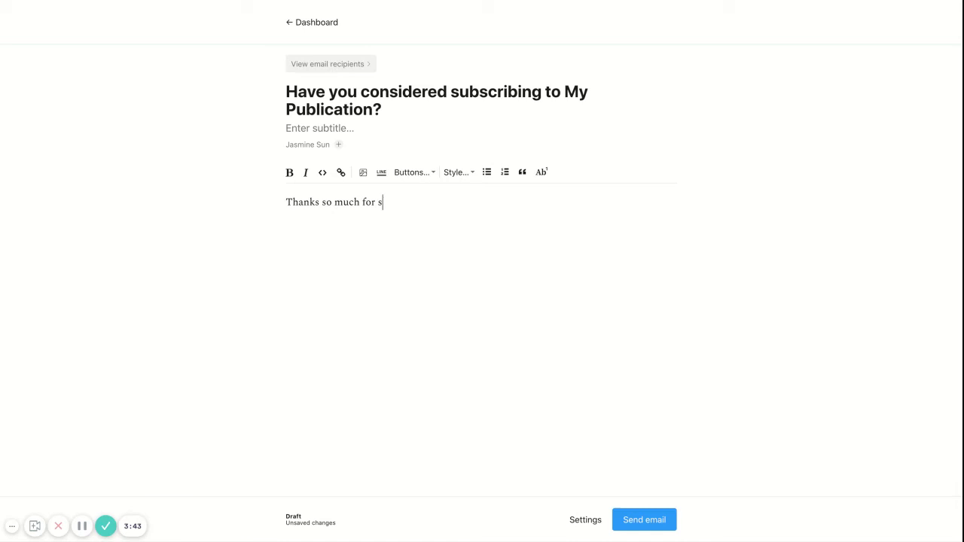
key(BackSpace)
key(BackSpace)
key(BackSpace)
key(BackSpace)
key(BackSpace)
text(igning up and reading my)
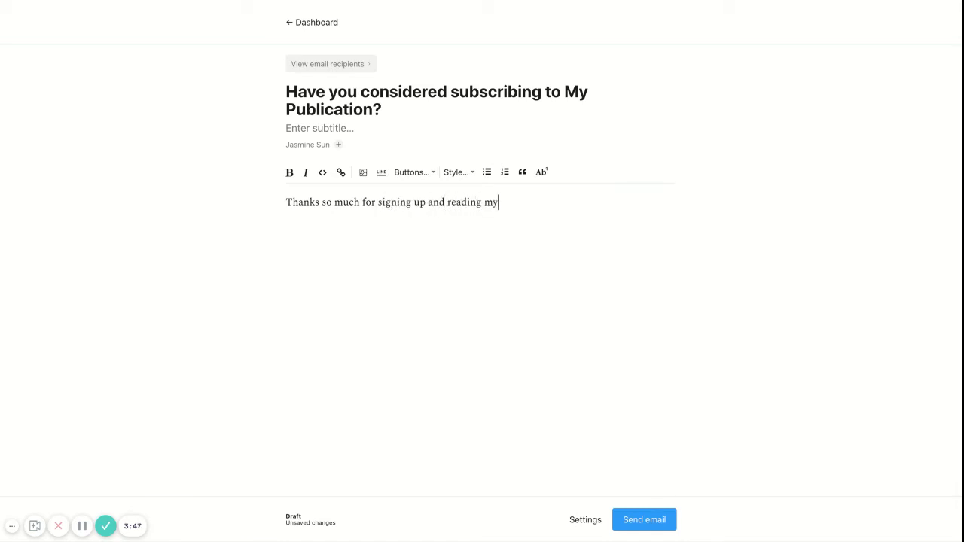
text( newsletter. Have you considered subsc)
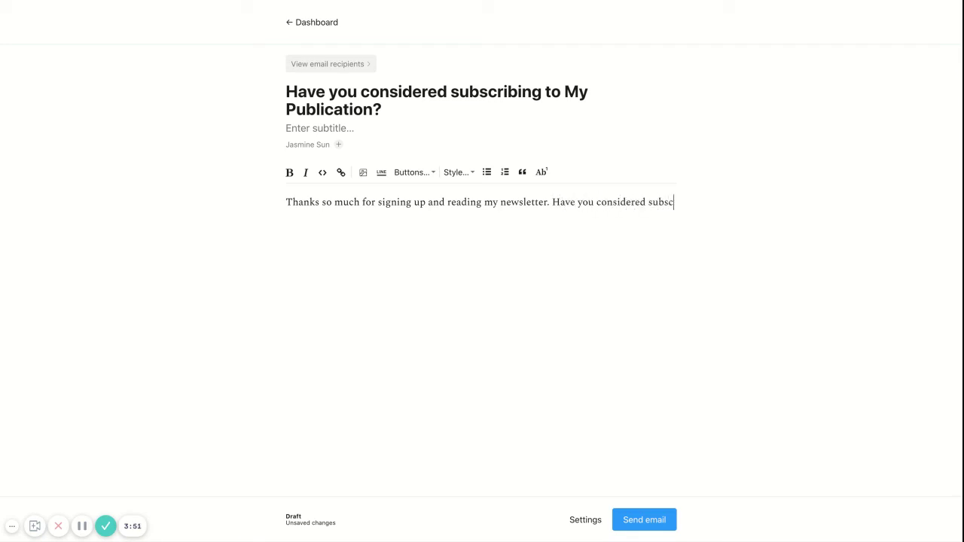
text(ribing? Thanks for your support.)
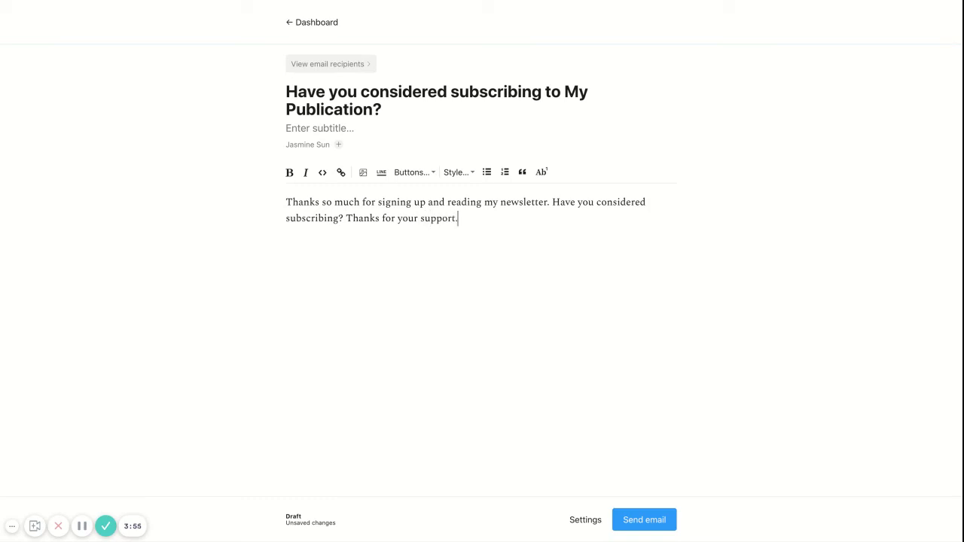
Insert a "Subscribe now" button on a new line below the email's body text.
key(Return)
click(422, 172)
click(486, 194)
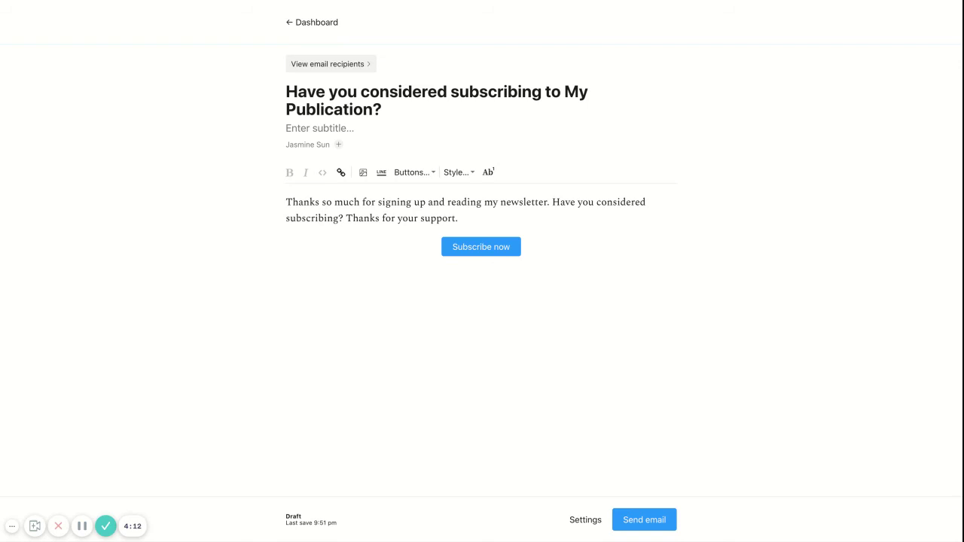
Return to the filtered subscriber list and export statistics for the 87 matching members with all columns.
click(313, 24)
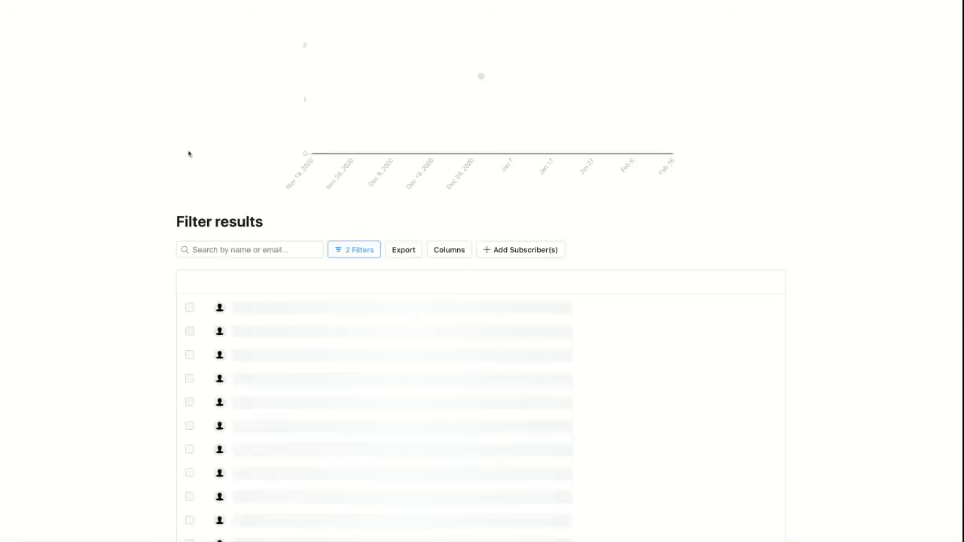
scroll(55, 323, down, 2)
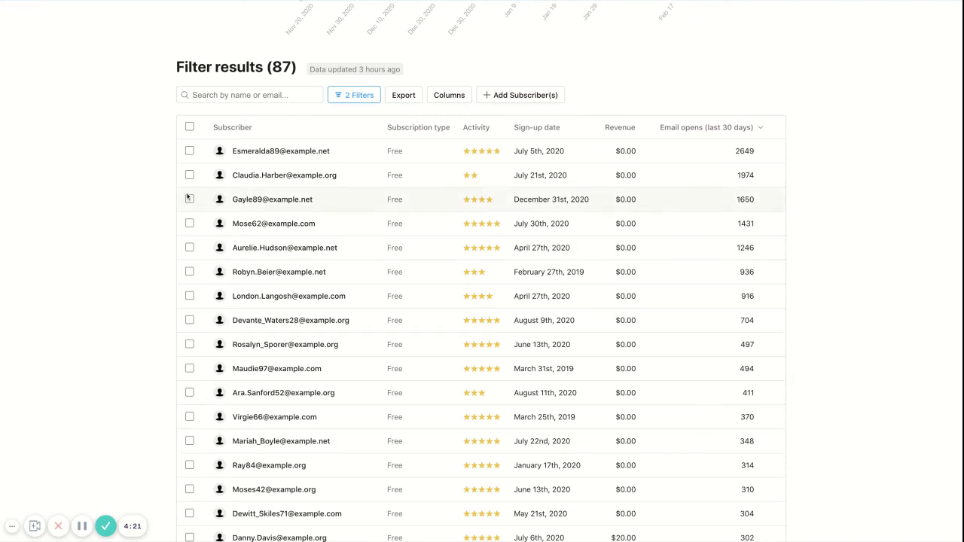
click(415, 99)
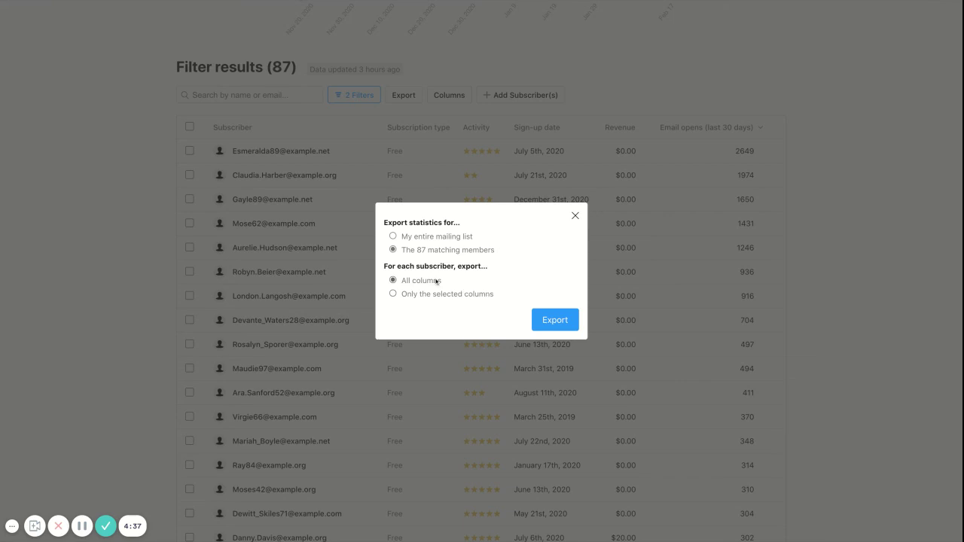
click(556, 320)
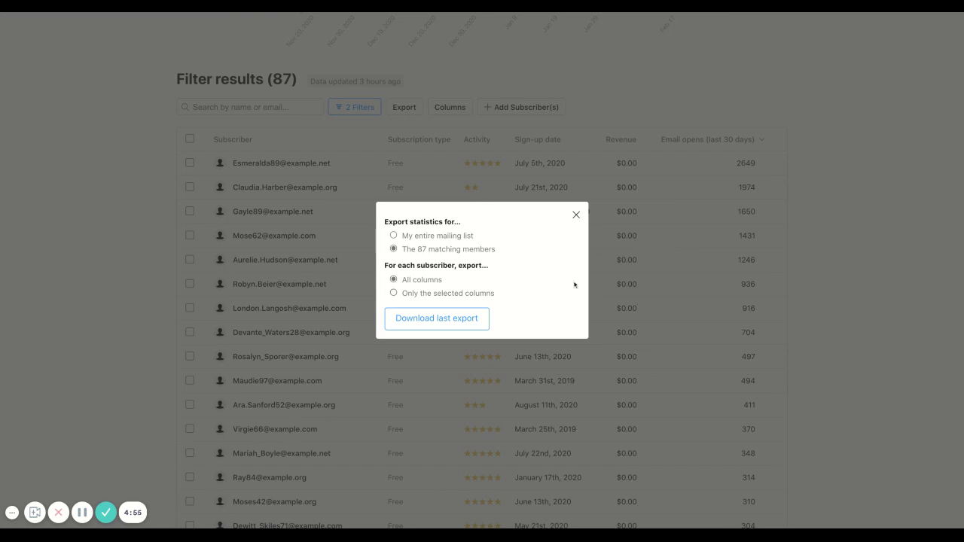
click(576, 215)
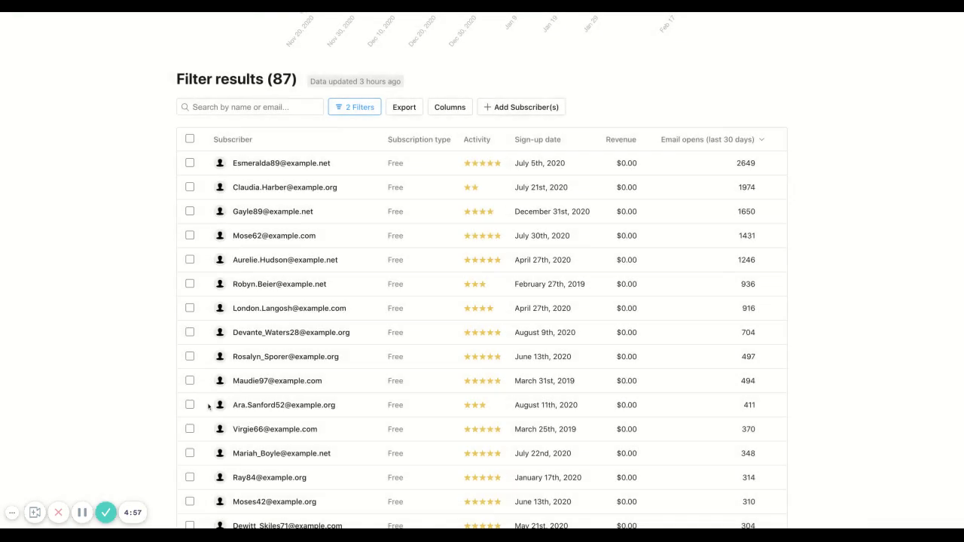